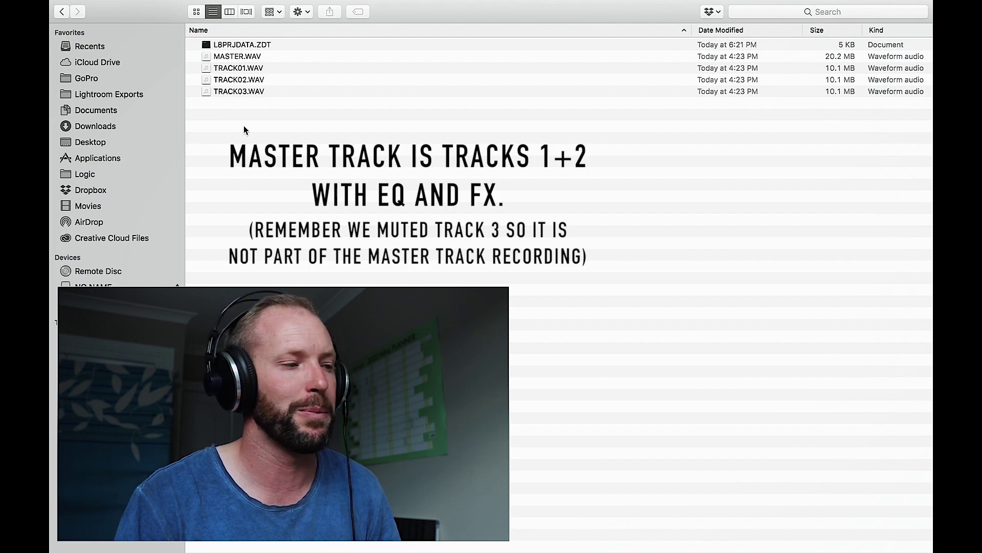
- Preview the audio of TRACK01.WAV and TRACK02.WAV, closing each preview after listening
click(232, 68)
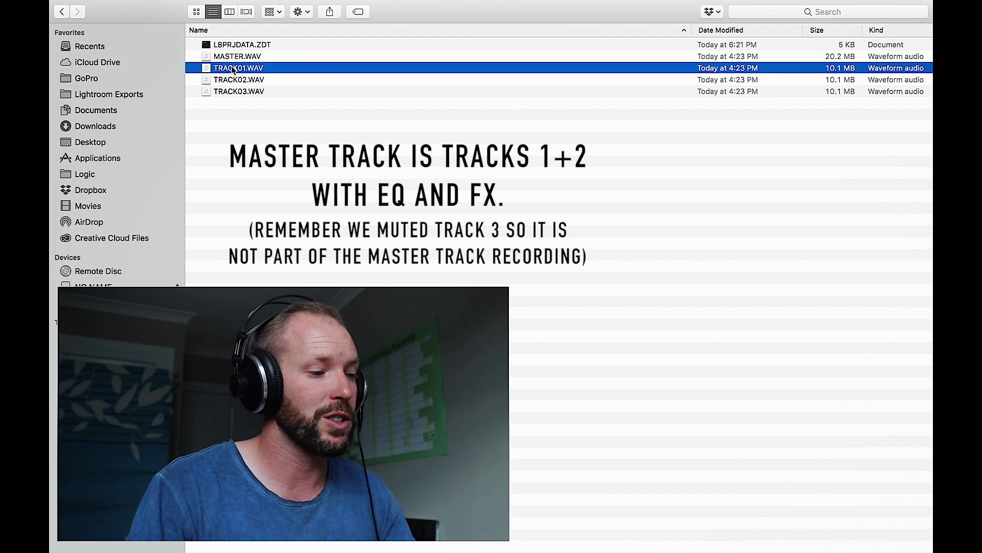
key(space)
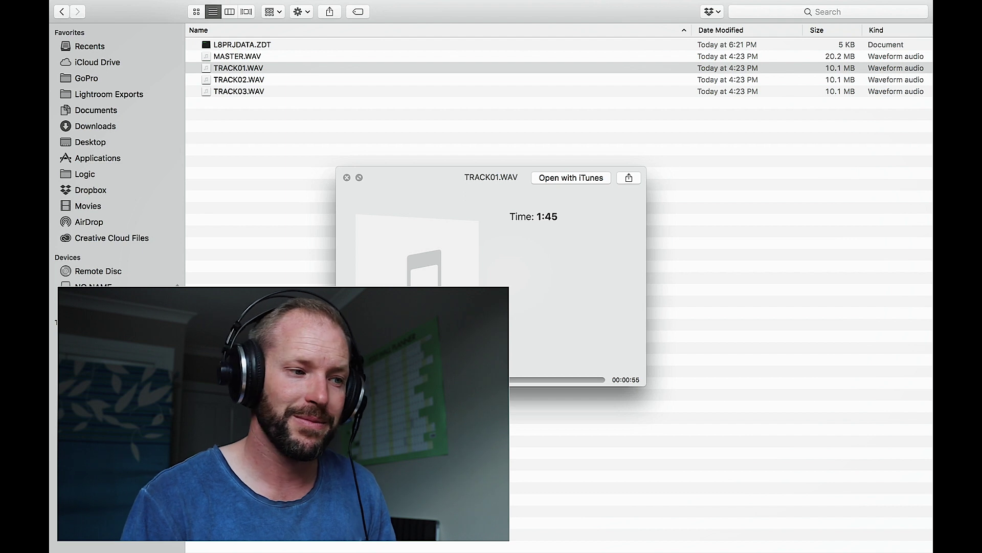
click(347, 177)
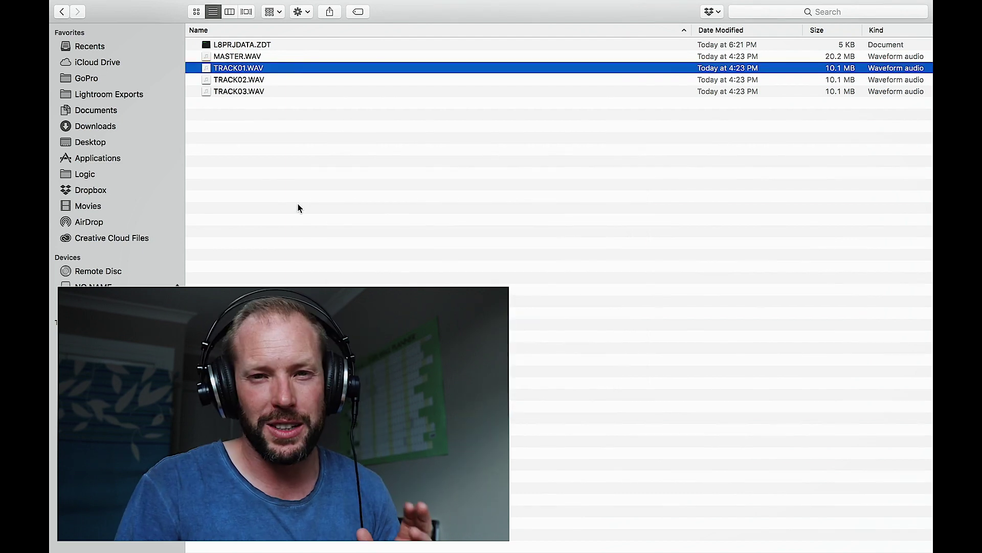
click(238, 81)
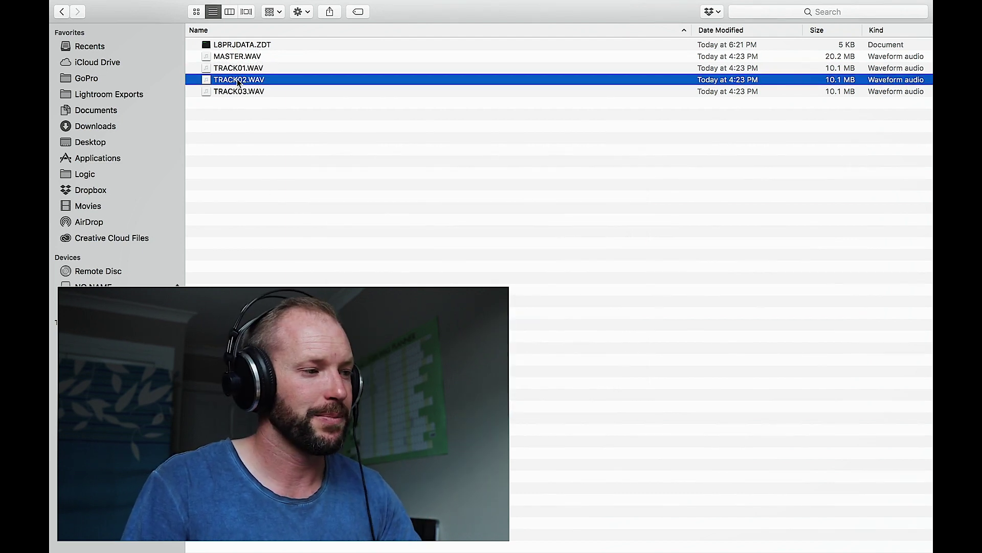
key(space)
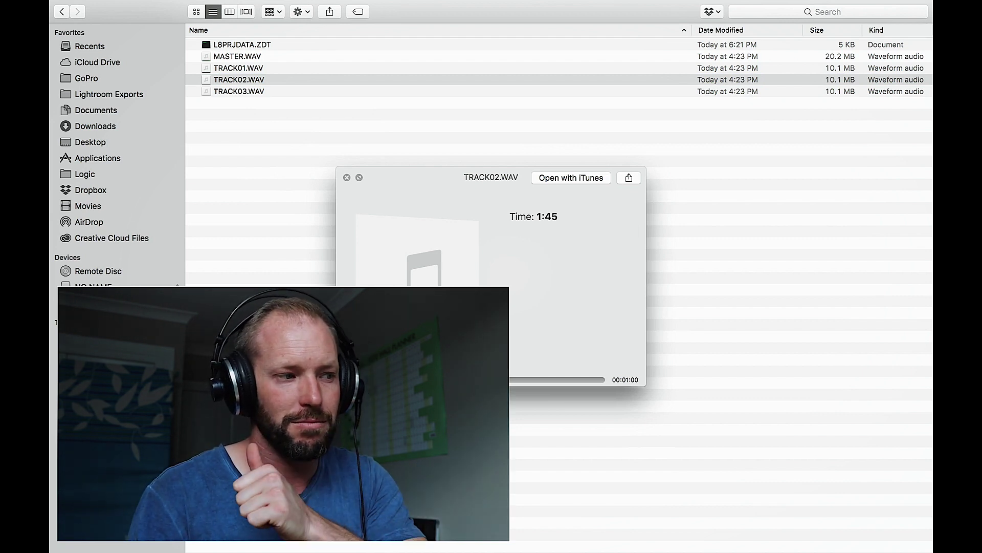
click(347, 177)
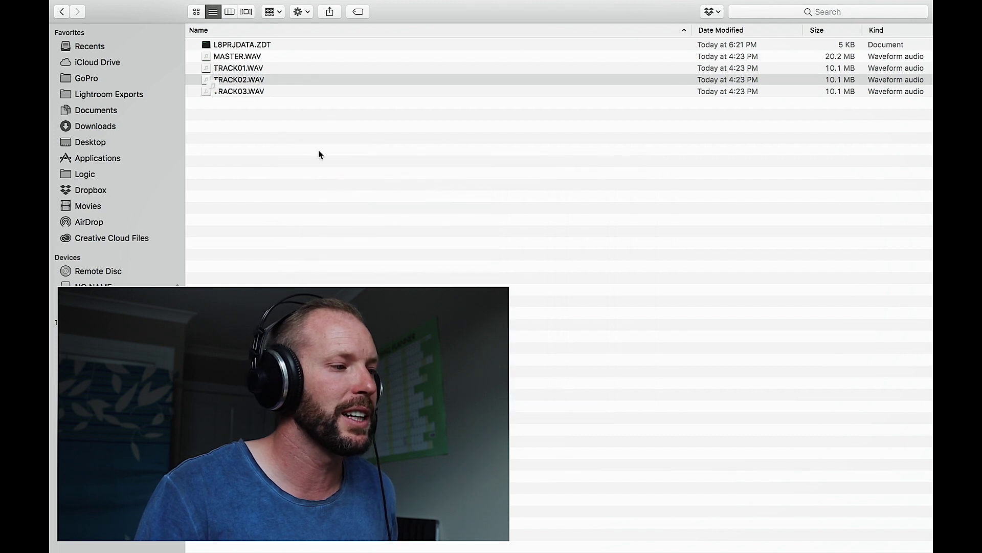
- Preview the audio of TRACK03.WAV and MASTER.WAV to compare the room recording with the master mix
click(242, 94)
key(space)
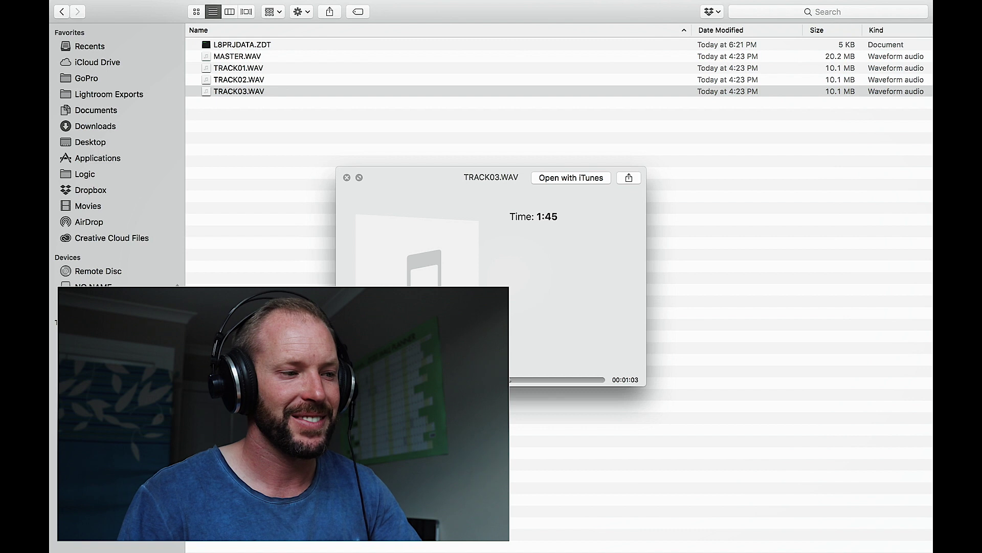
key(space)
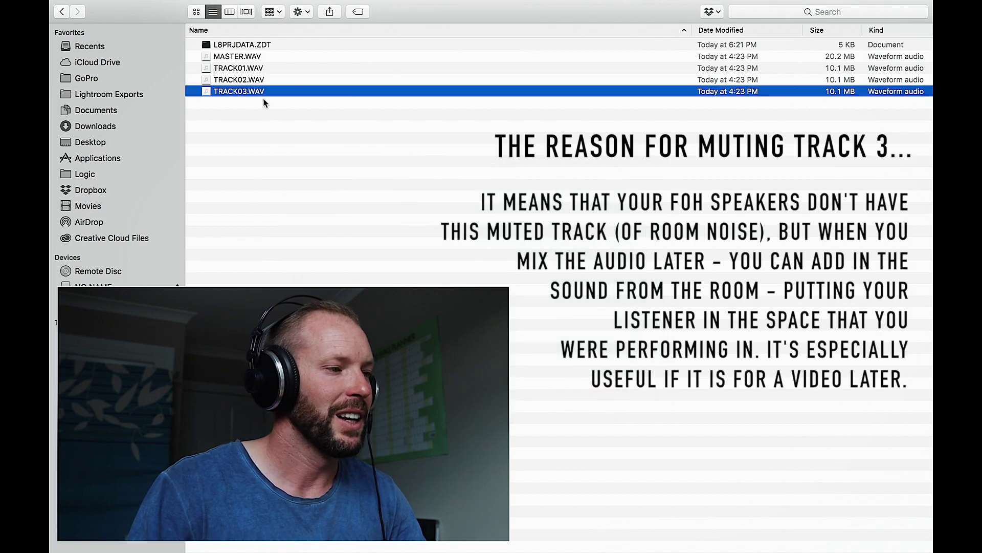
click(240, 57)
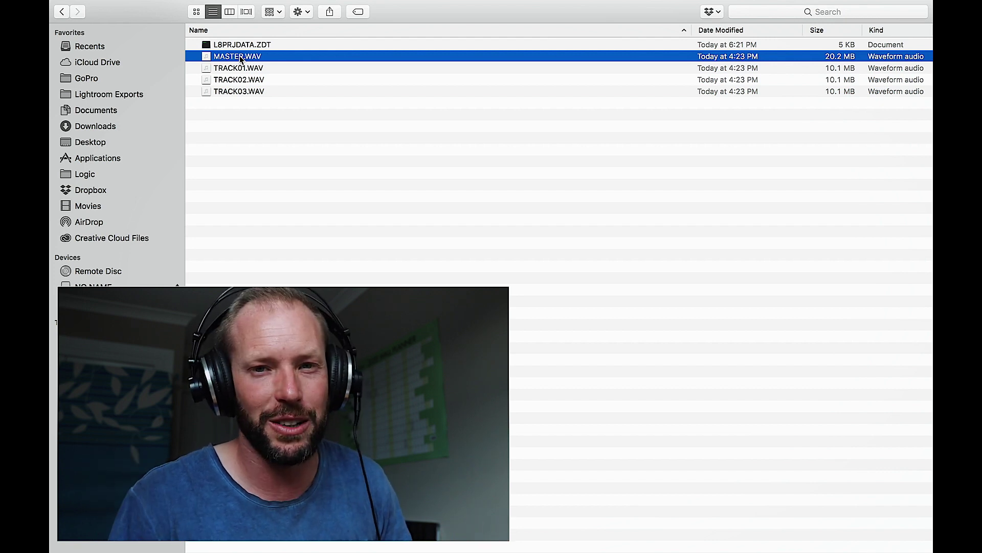
key(space)
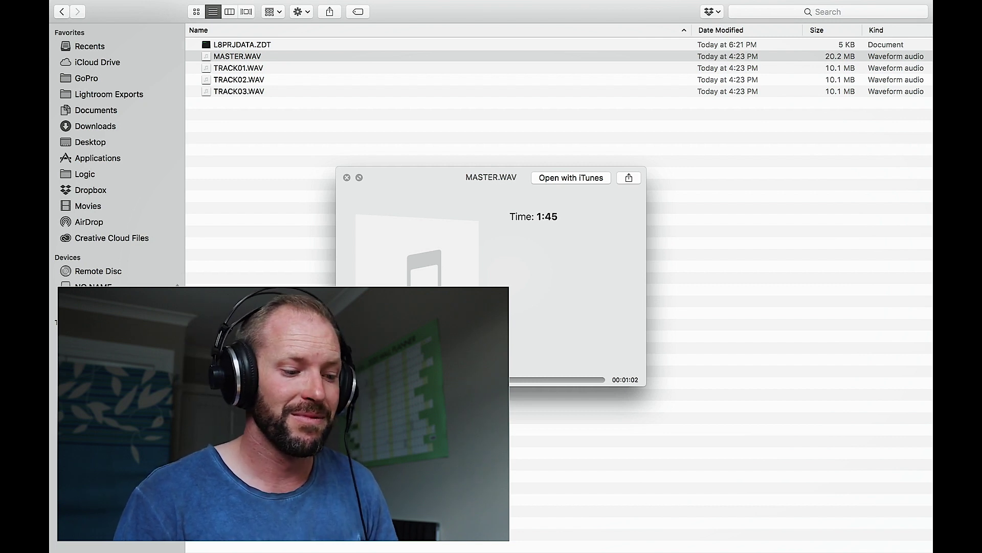
key(space)
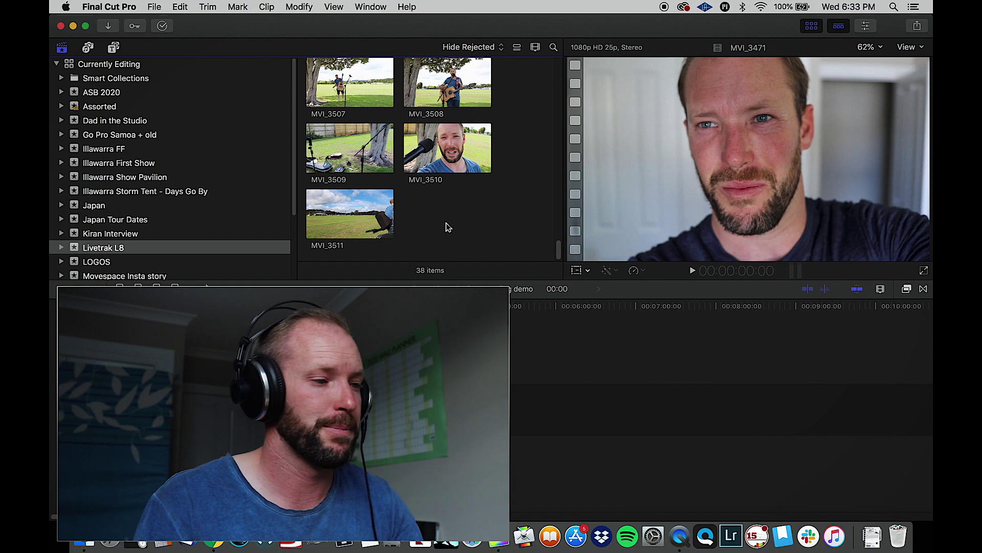
- In Final Cut Pro, import the MASTER, TRACK01, TRACK02 and TRACK03 audio files into the Livetrak L8 event
key(super+i)
key(Escape)
key(super+i)
click(877, 502)
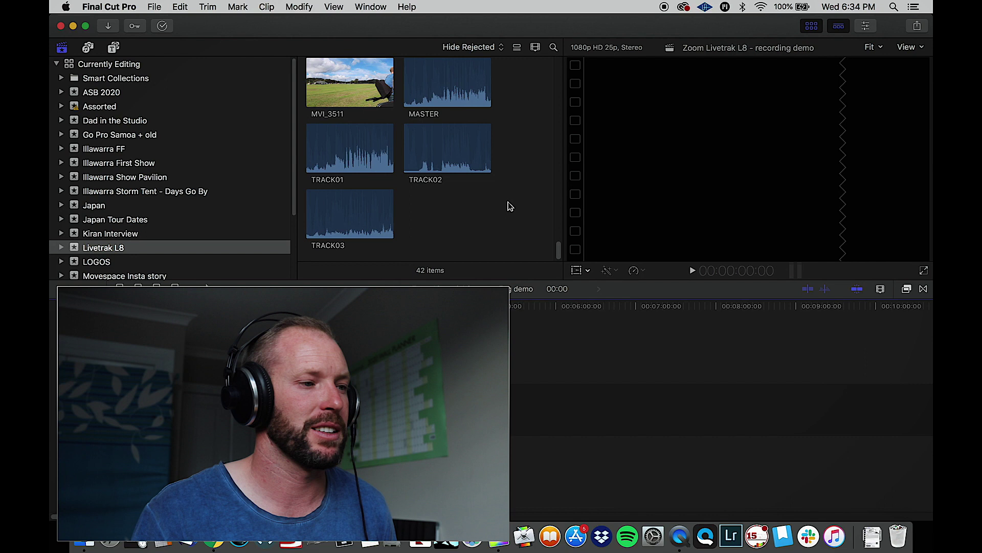
- Create a multicam clip named "Nature Boy - Zoom Livetrak Demo" from MASTER, TRACK01, TRACK02, TRACK03 and the MVI_3508 video, using audio for synchronization
click(444, 97)
super+click(353, 153)
super+click(406, 169)
super+click(358, 209)
scroll(489, 196, up, 5)
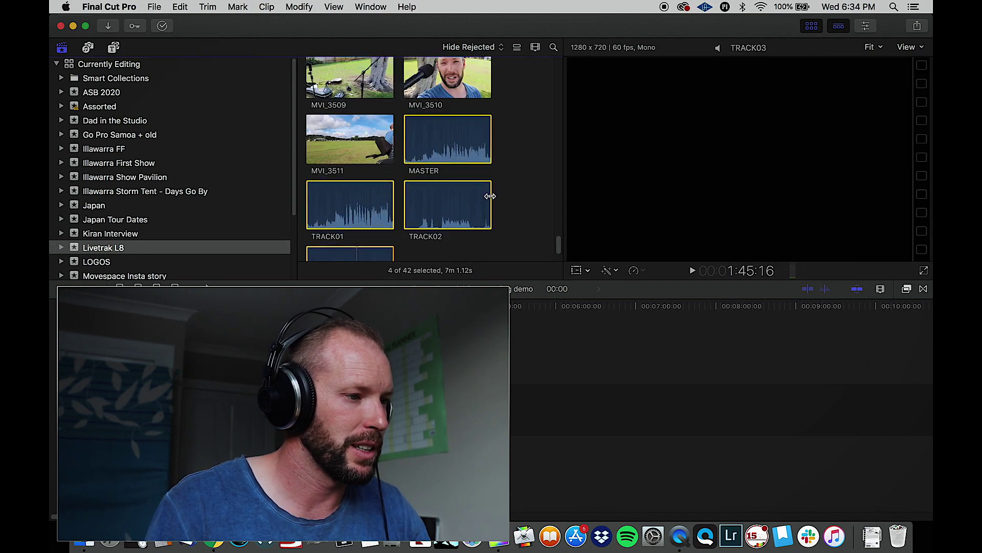
super+click(450, 123)
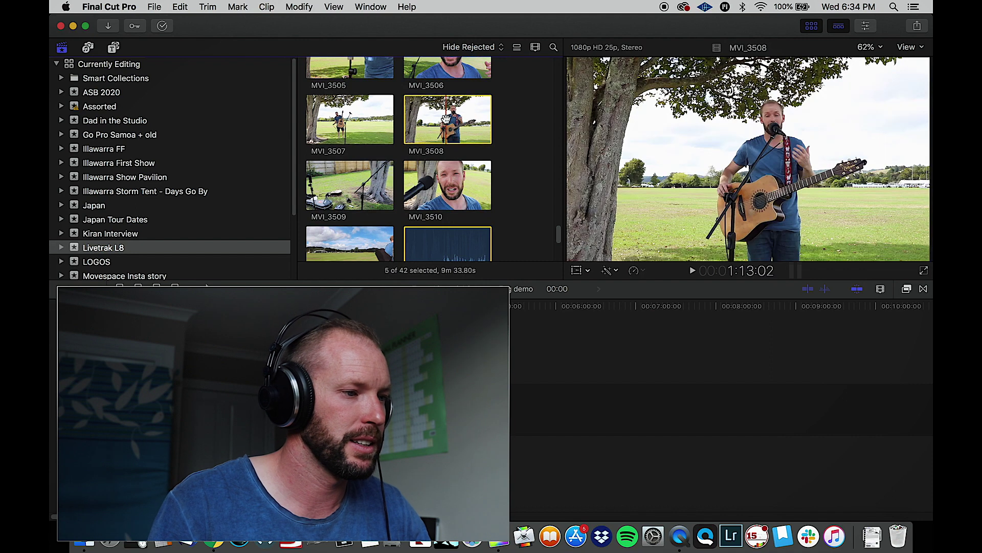
right_click(463, 115)
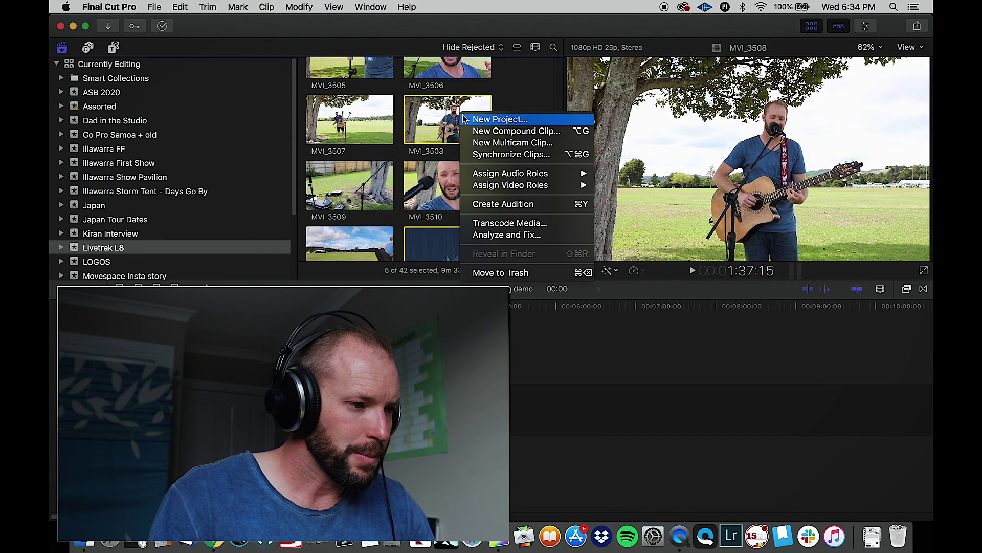
click(508, 143)
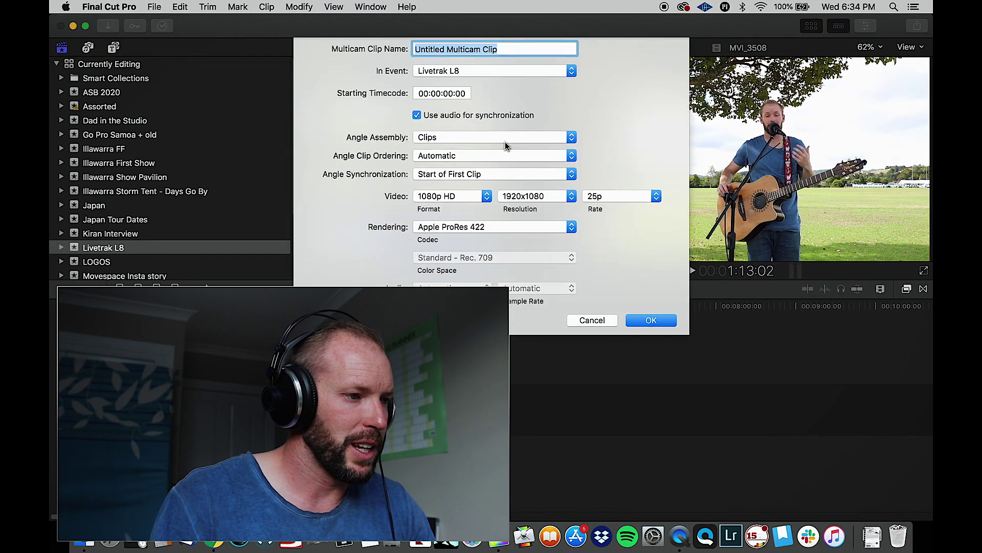
text(Na)
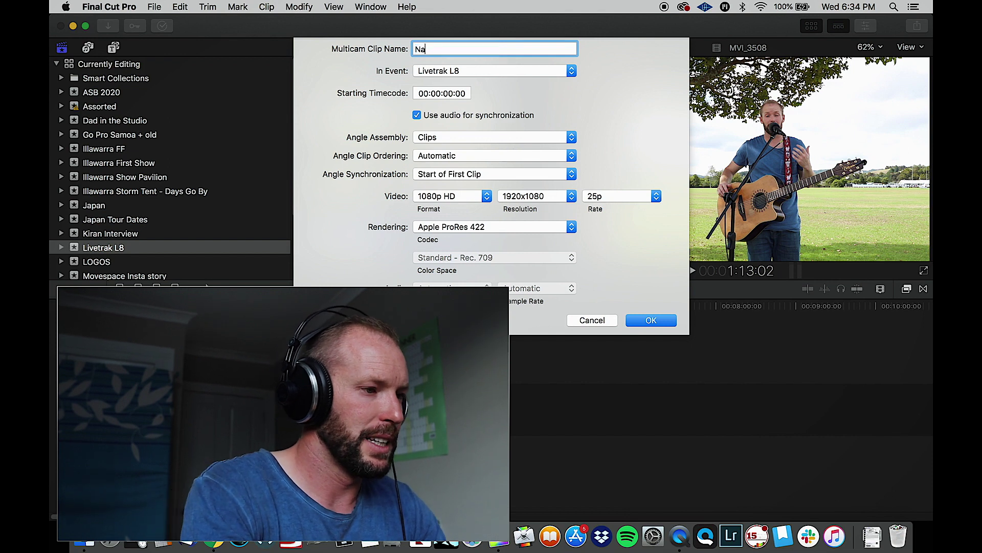
text(ture Boy - Z)
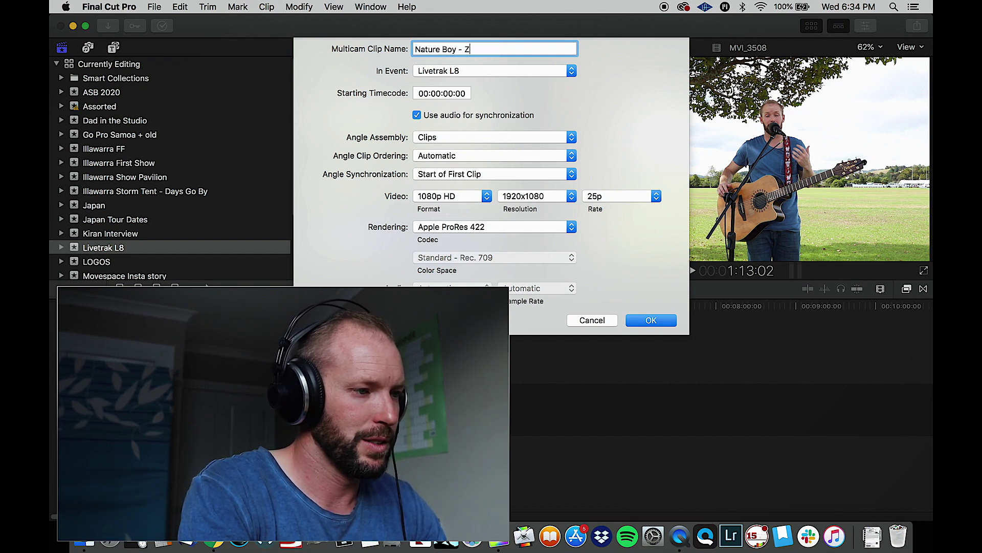
text(oom Livetrak)
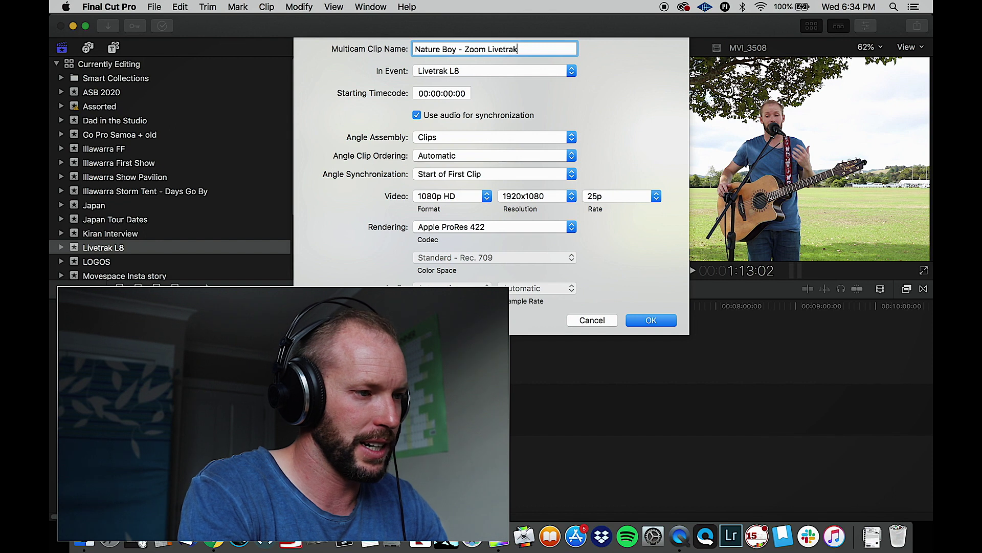
text( Demo)
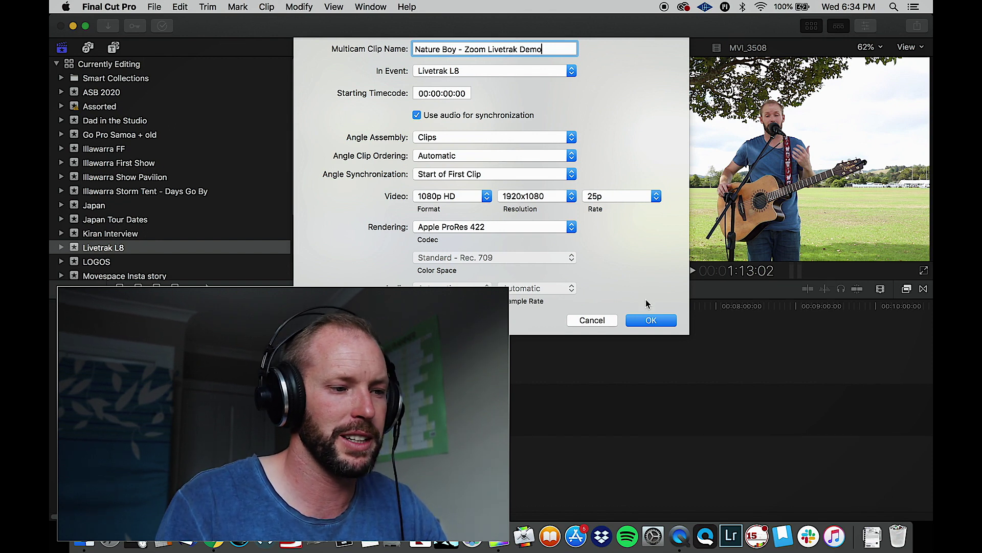
click(653, 321)
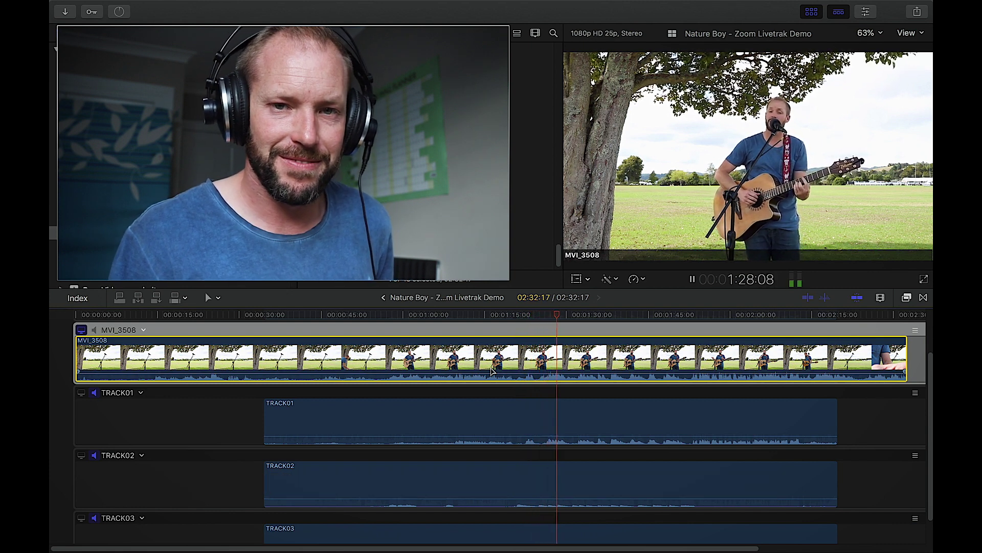
- Stop playback and lower the volume of the MVI_3508 and MASTER clips in the multicam timeline to silence
key(space)
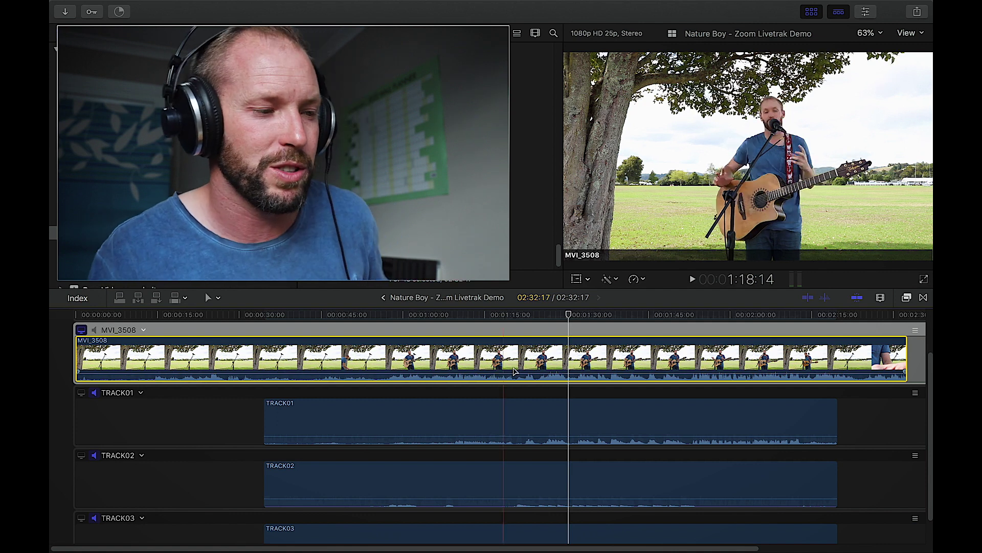
scroll(543, 436, up, 2)
drag(546, 432, 563, 467)
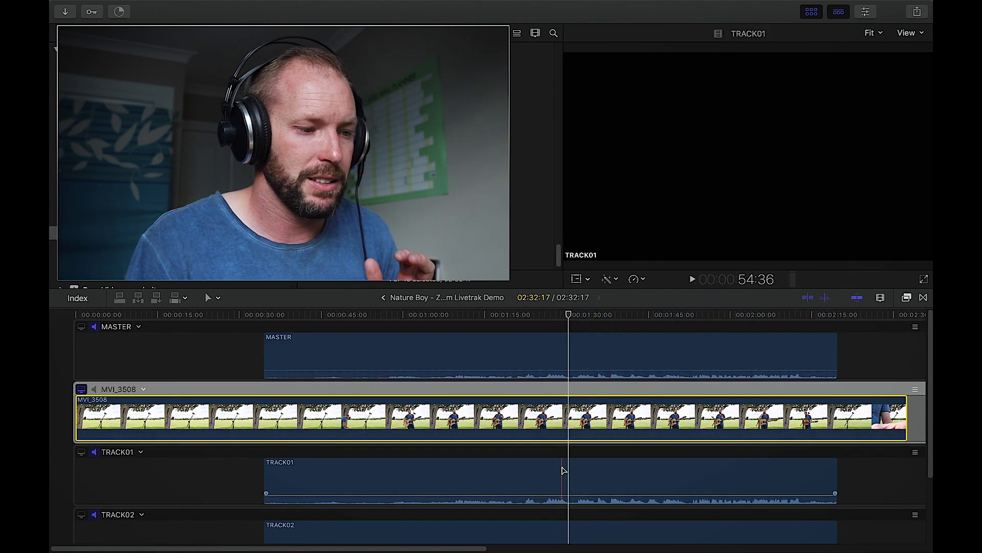
drag(577, 359, 583, 397)
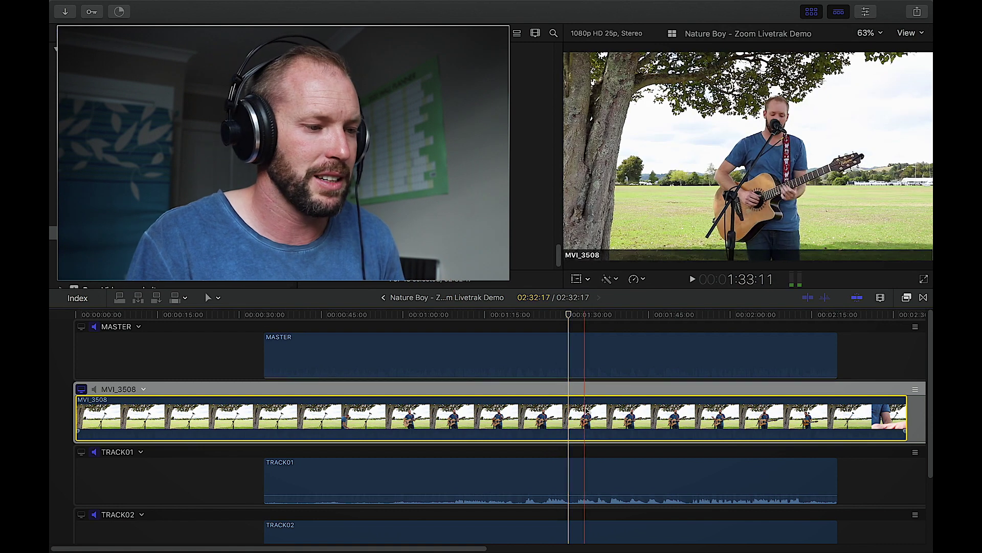
- Rename the audio clip in the TRACK01 angle as Vocal
scroll(573, 450, down, 3)
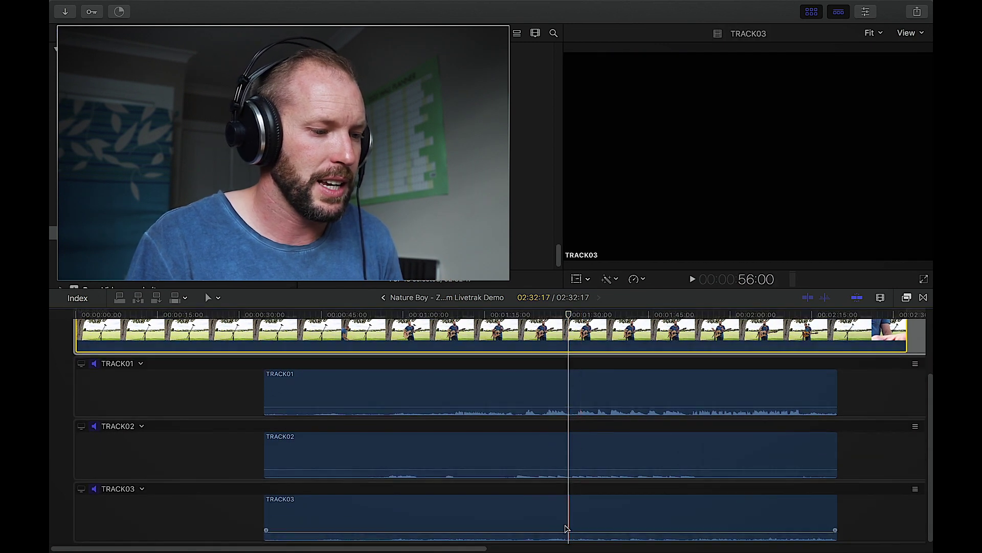
mouse_move(576, 550)
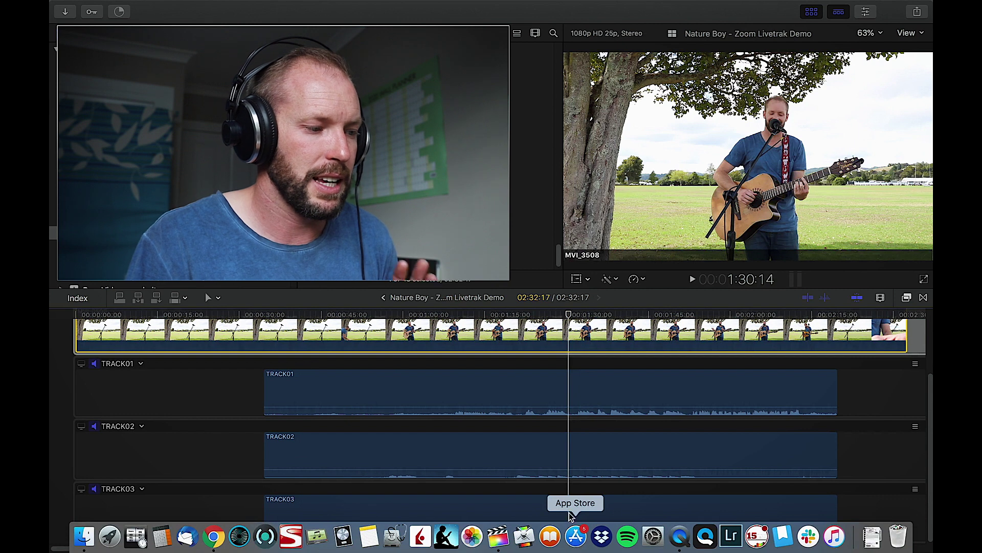
click(288, 376)
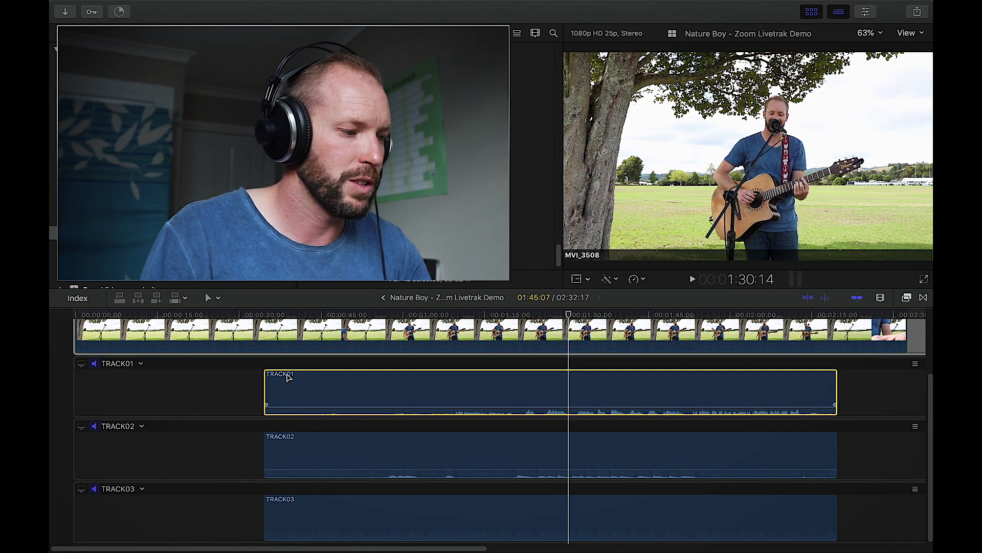
right_click(287, 374)
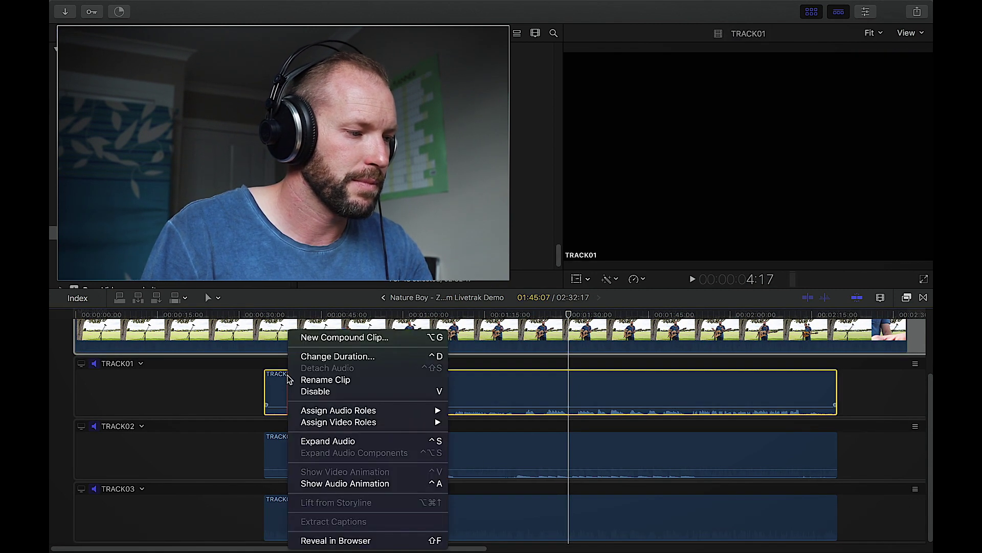
click(312, 380)
text(Voca)
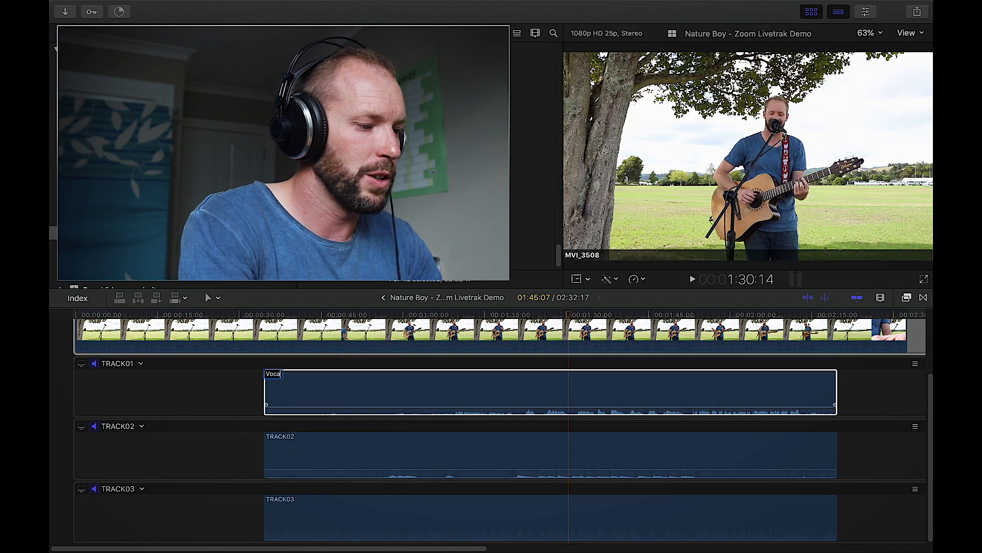
text(l)
key(Return)
- Rename the audio clip in the TRACK02 angle as Guitar
right_click(285, 444)
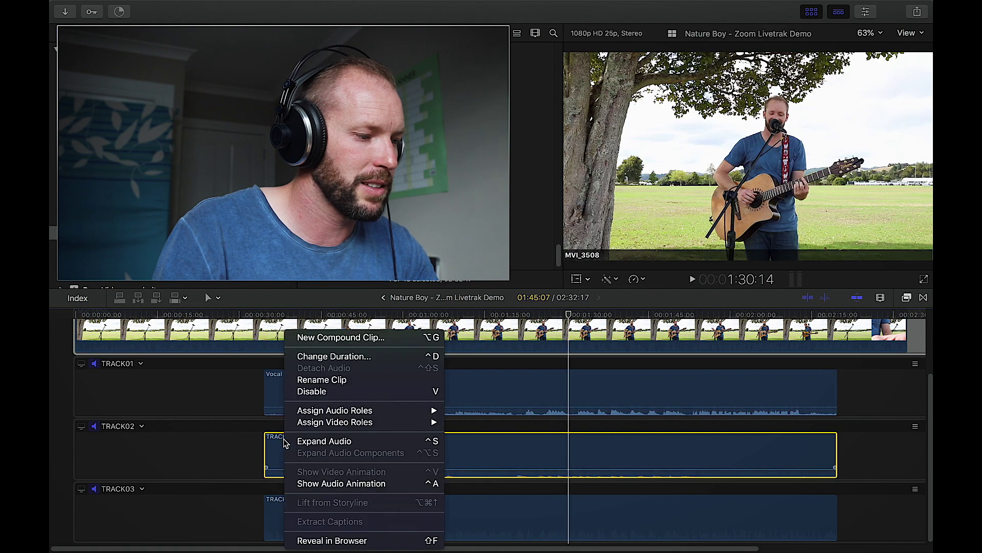
click(321, 379)
text(G)
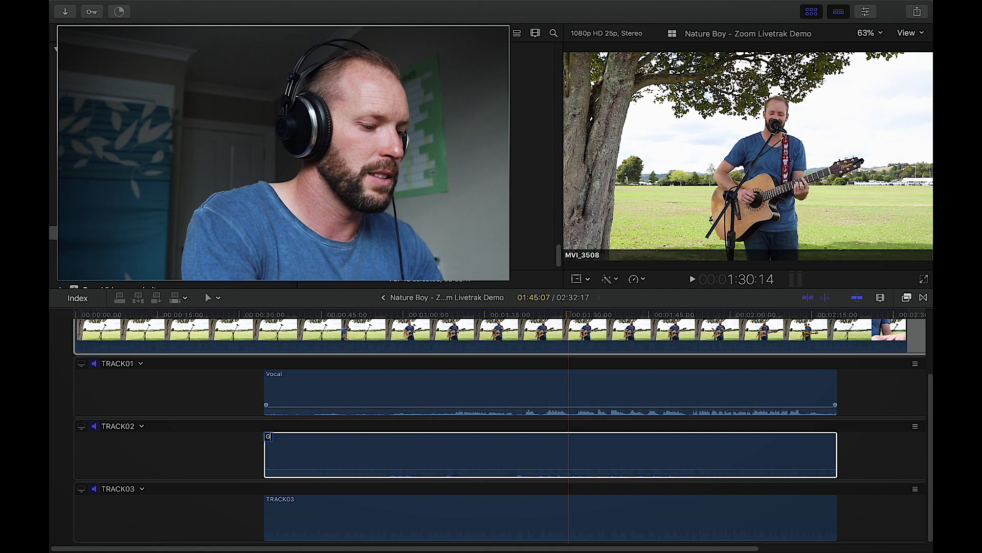
text(uitar)
key(Return)
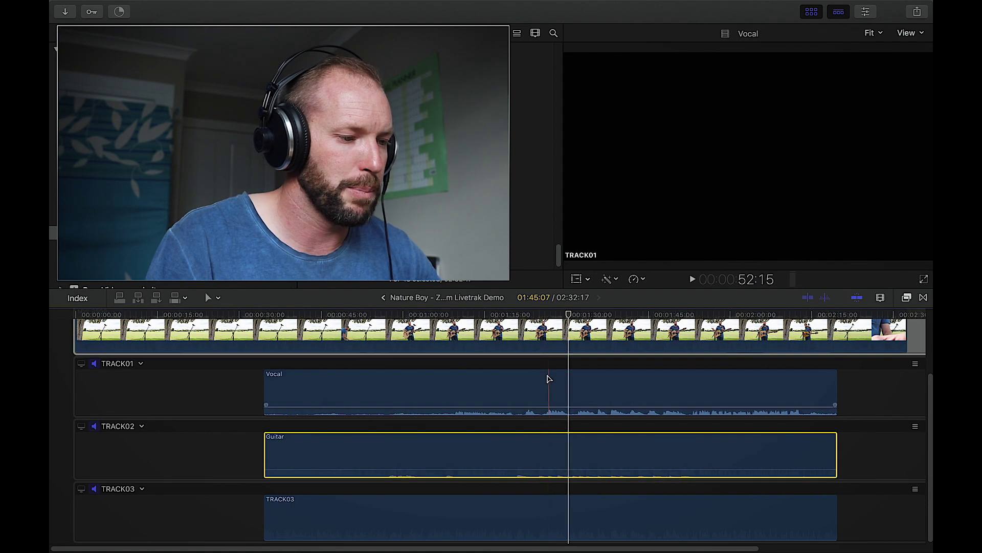
- Raise the MASTER clip's volume from silence to about -11 dB in the multicam timeline, playing the performance to judge the reverb level
key(space)
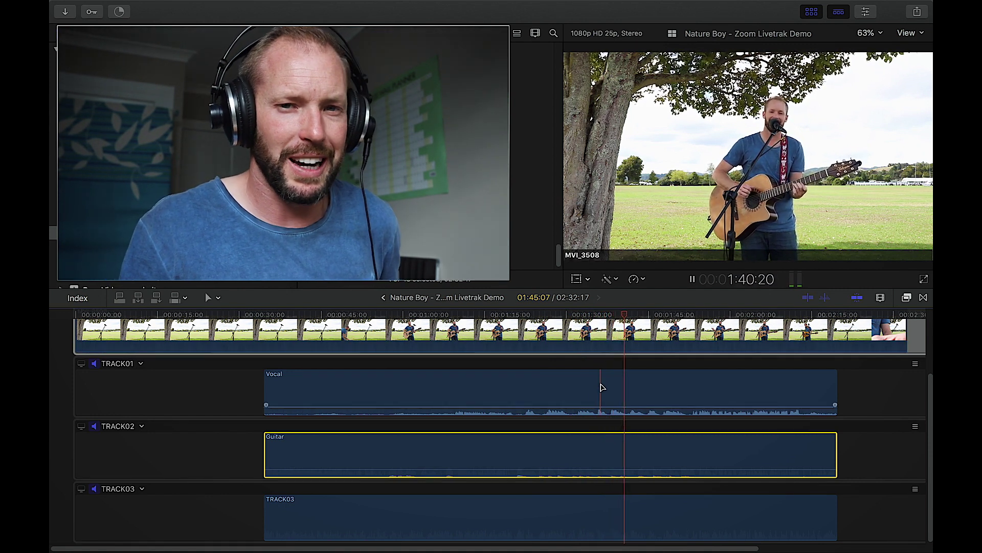
scroll(612, 405, up, 3)
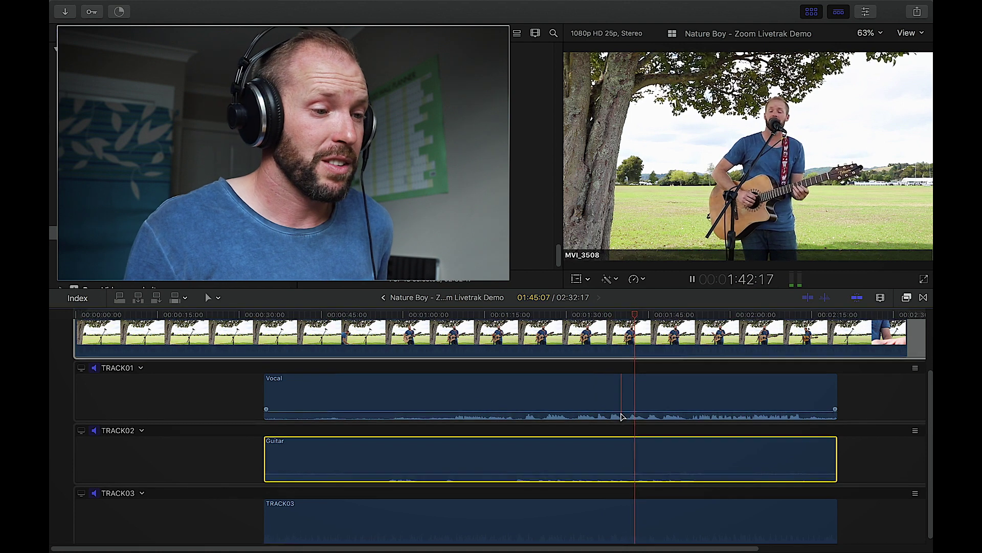
mouse_move(648, 353)
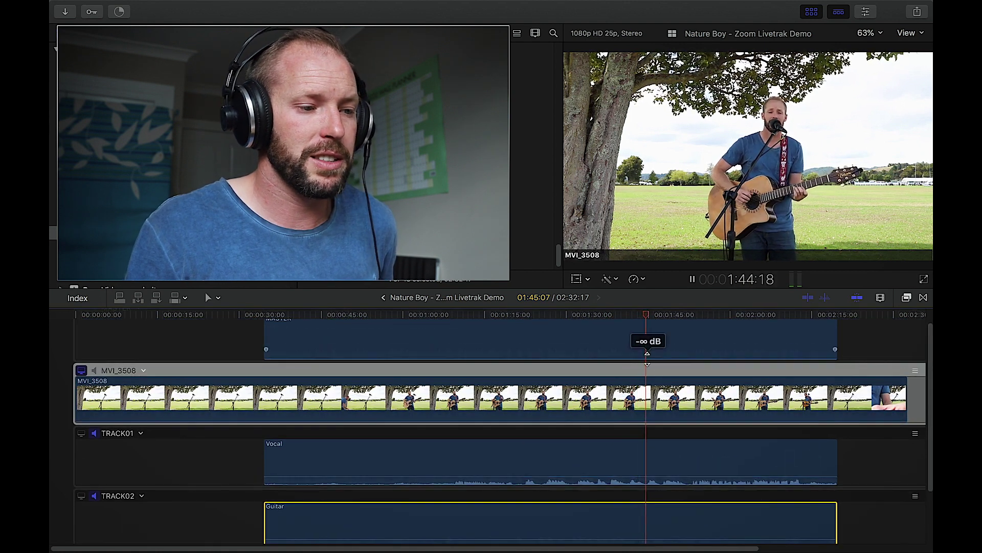
drag(648, 353, 648, 352)
key(space)
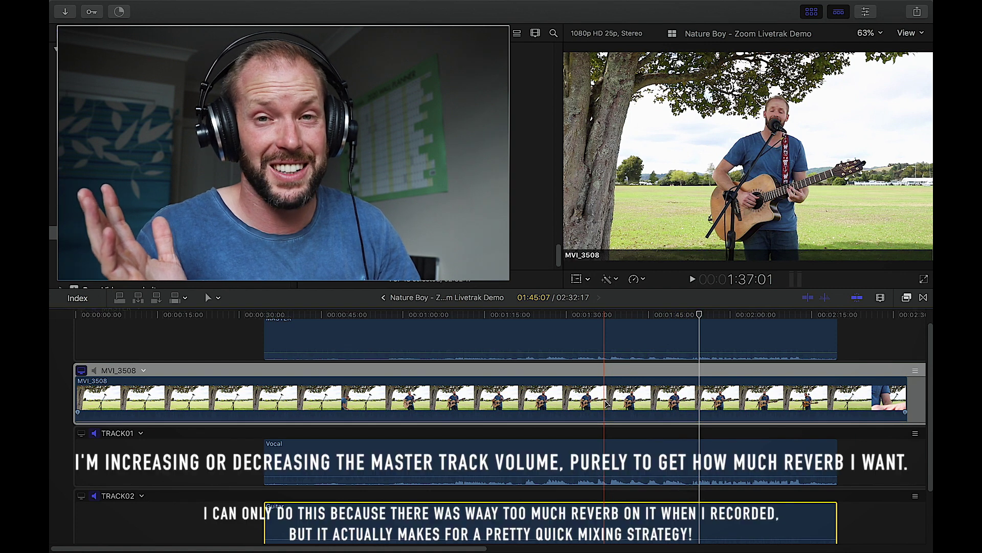
key(space)
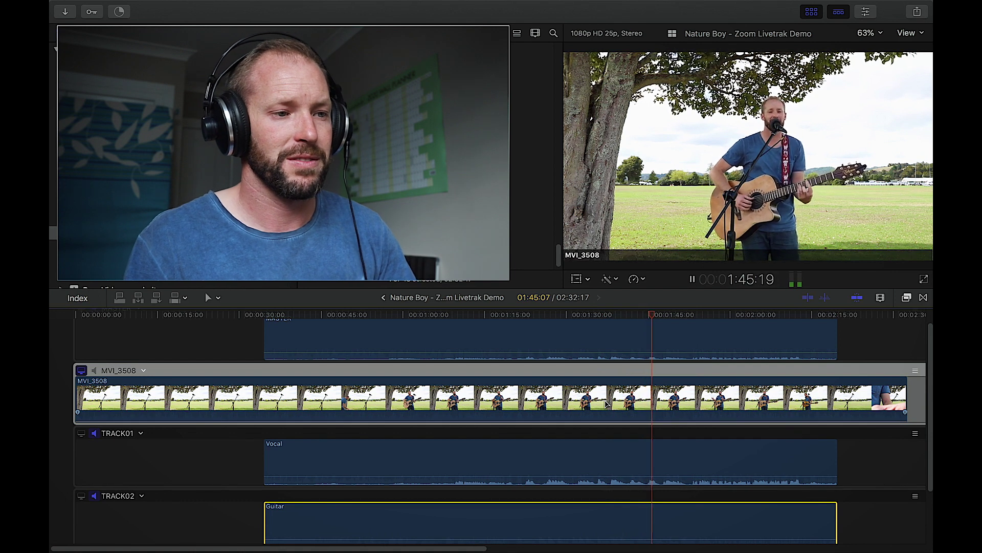
key(space)
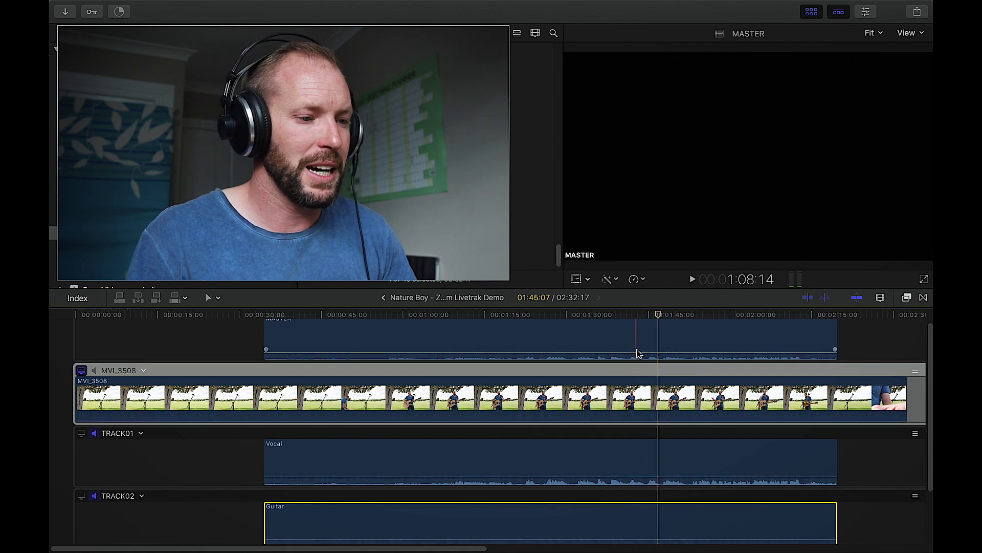
drag(636, 354, 635, 354)
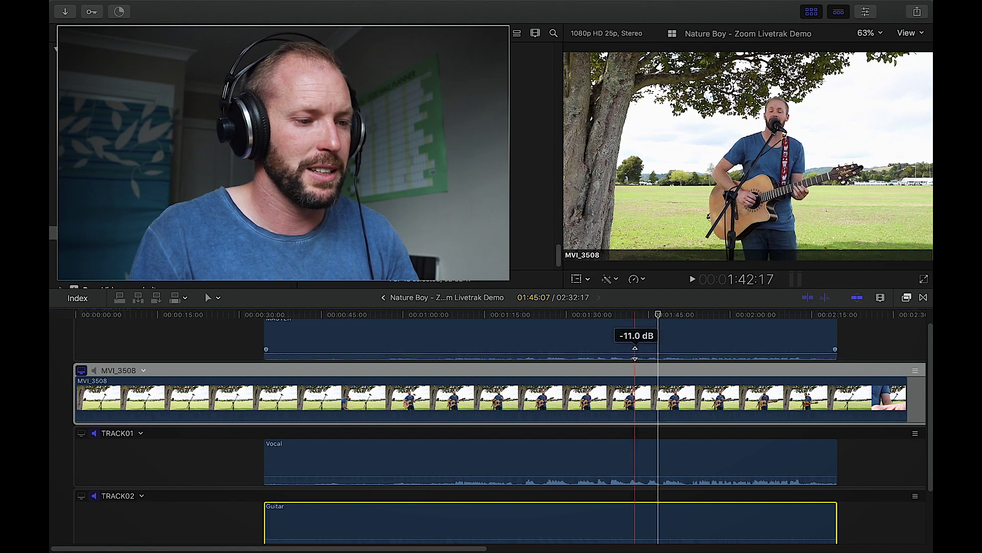
key(space)
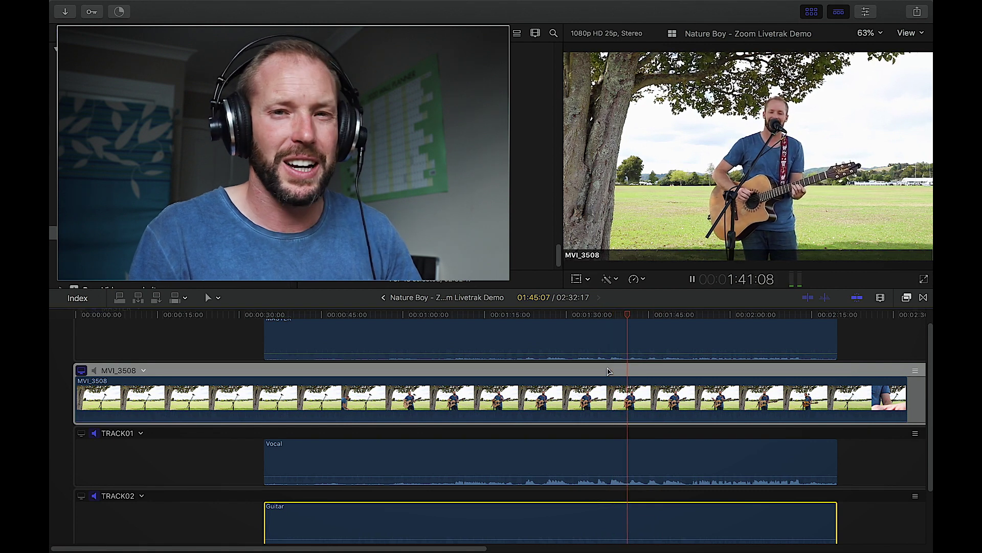
key(space)
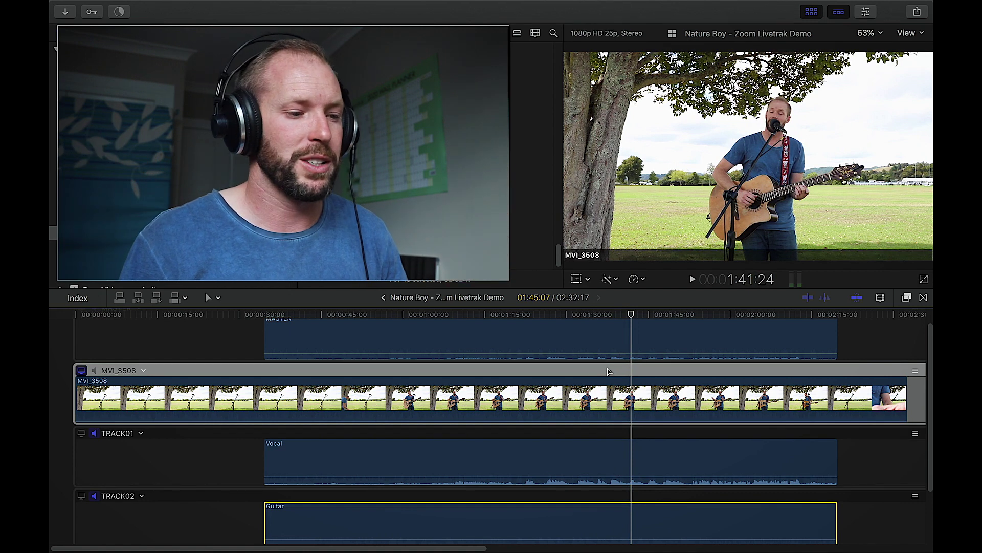
- Play the performance from about 1:20 and adjust the TRACK03 clip's volume to about -4 dB while listening to the mix
scroll(614, 373, down, 3)
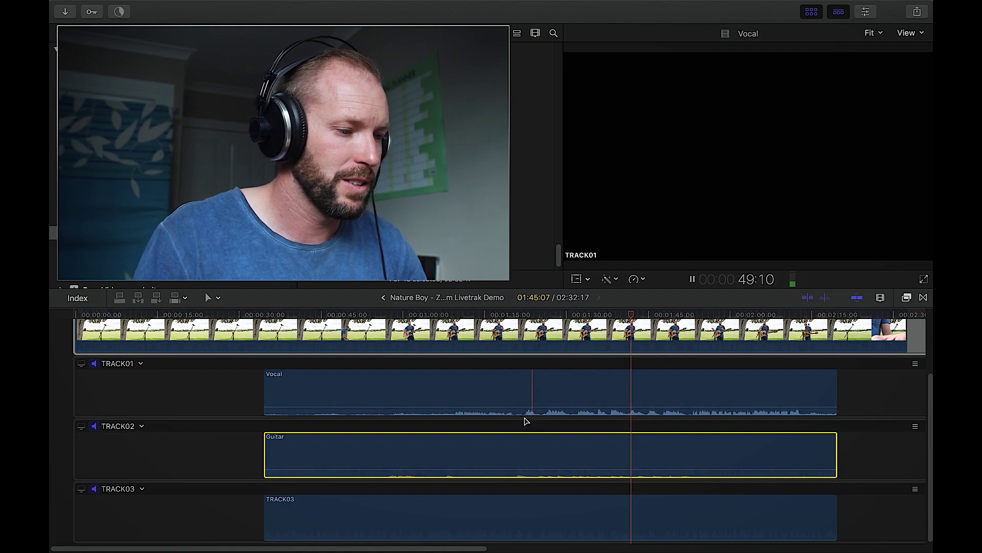
click(520, 357)
key(space)
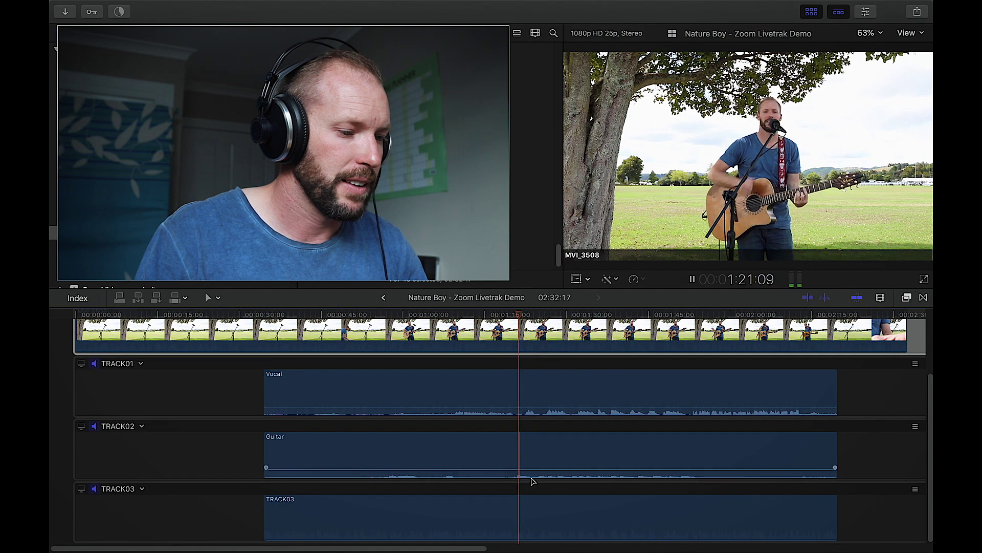
drag(531, 537, 530, 532)
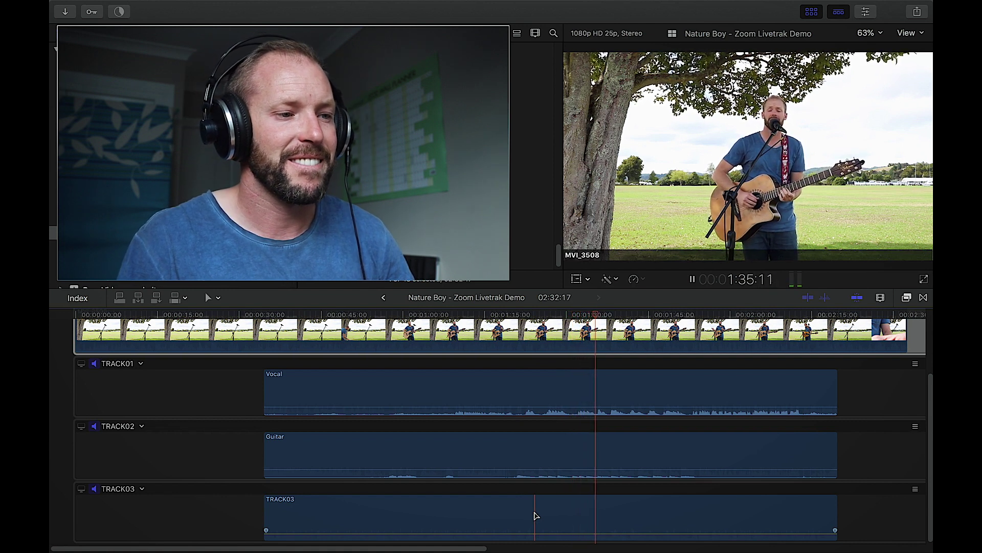
drag(567, 532, 569, 531)
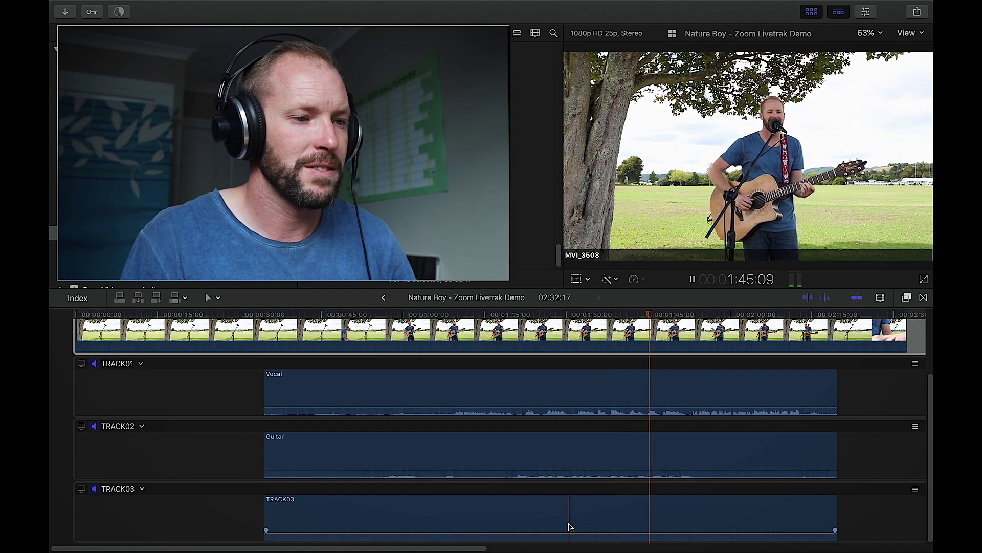
click(567, 519)
key(space)
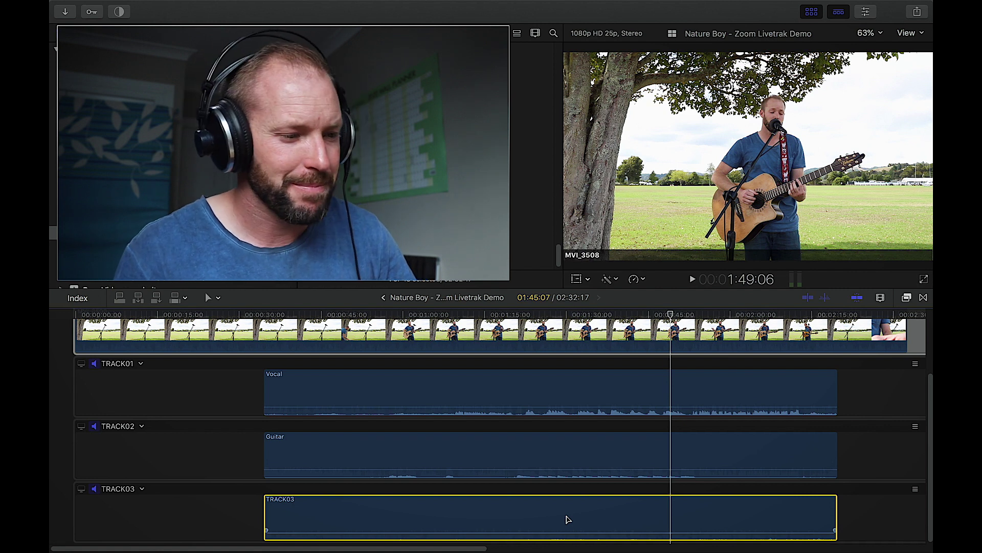
key(space)
click(637, 532)
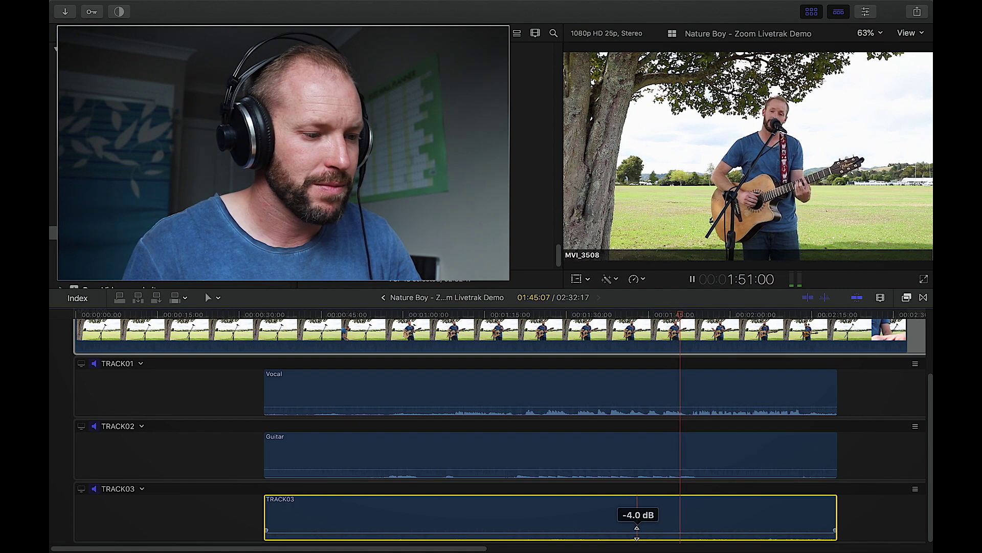